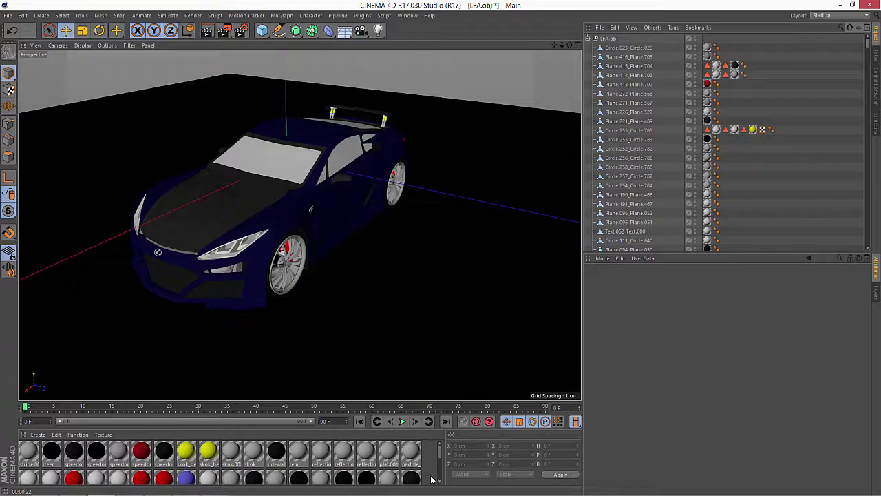
Enable the Reflectance channel for all scene materials at once and open their shared reflectance settings
key(ctrl+a)
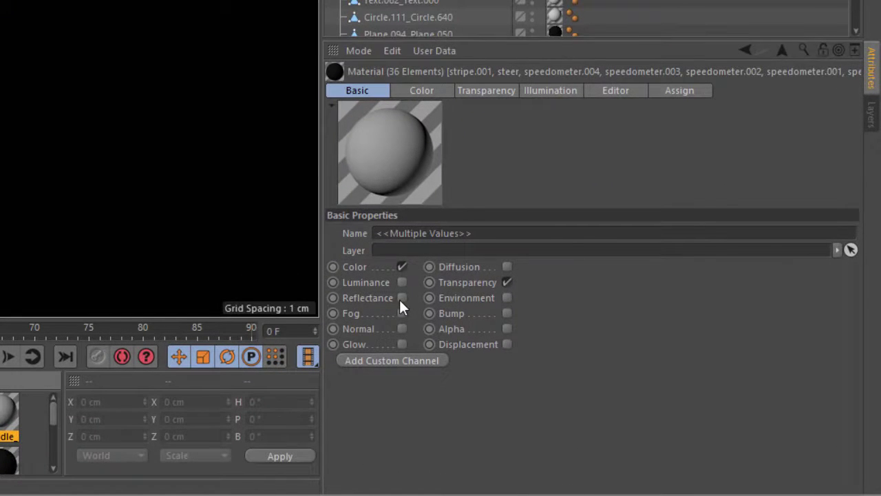
click(402, 298)
click(544, 90)
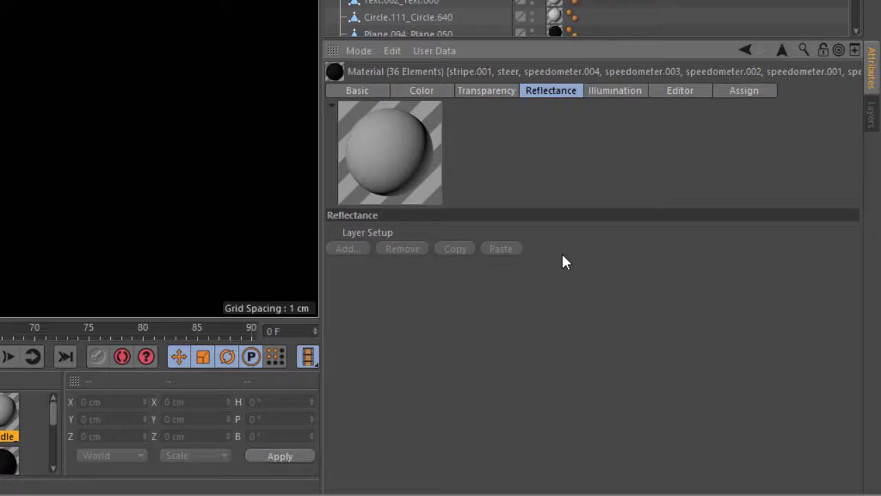
click(27, 429)
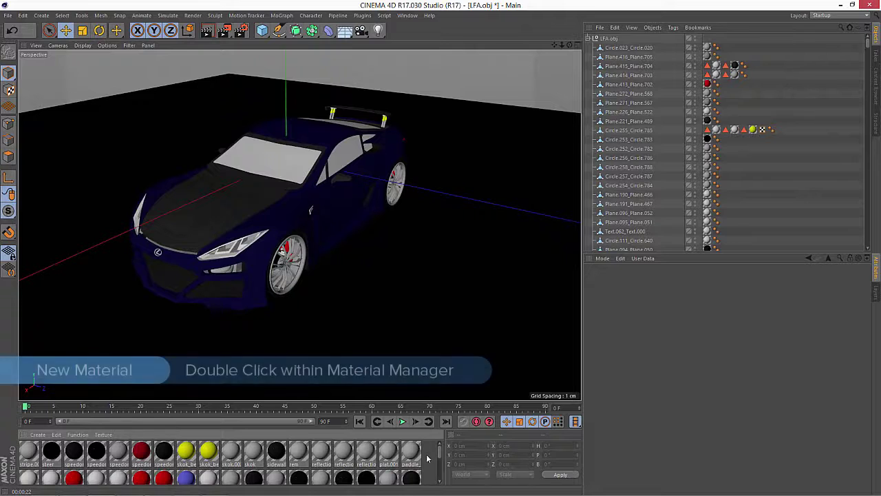
Create a new material with only the Reflectance channel active and remove its Default Specular layer
double_click(428, 460)
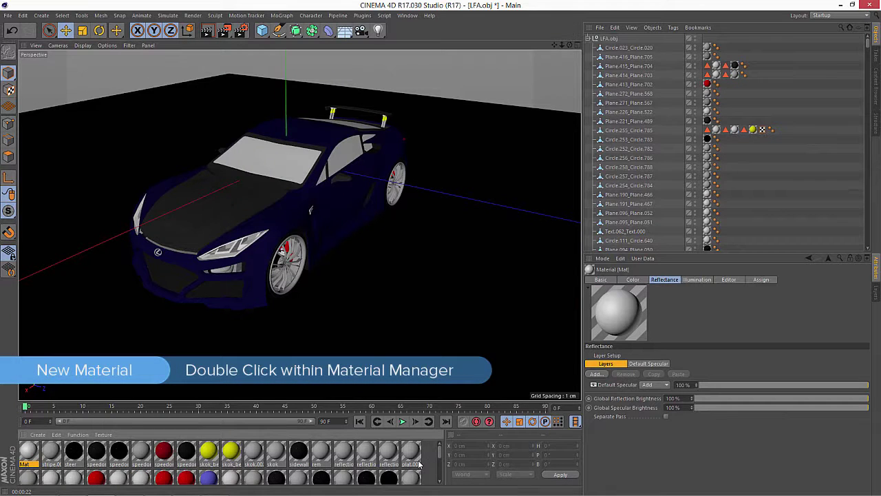
double_click(28, 452)
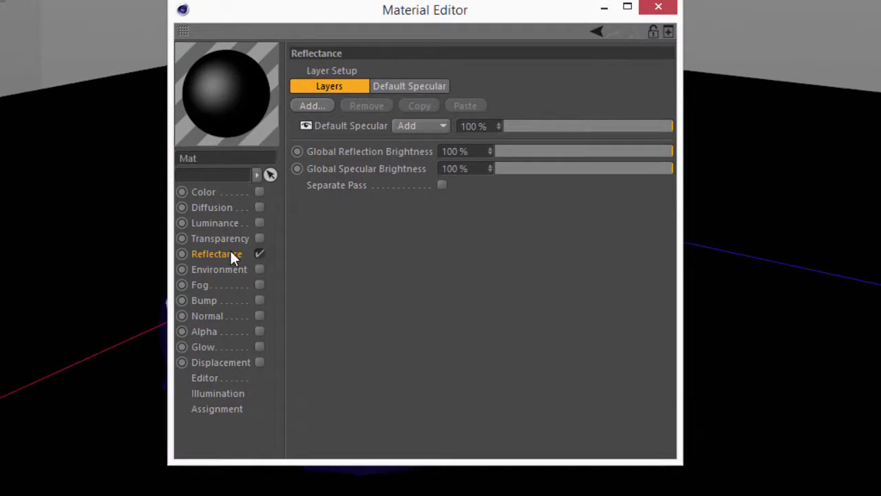
click(341, 125)
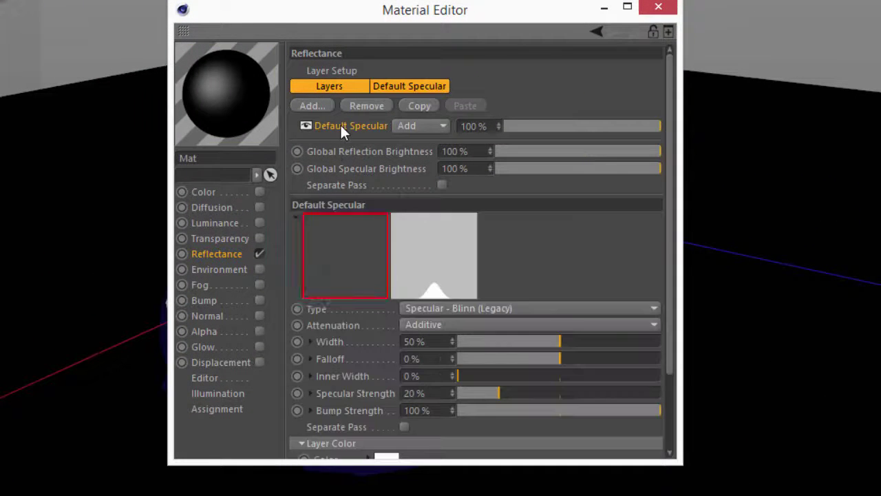
key(Delete)
Add a GGX reflectance layer with 0% specular strength and 15% roughness
click(315, 107)
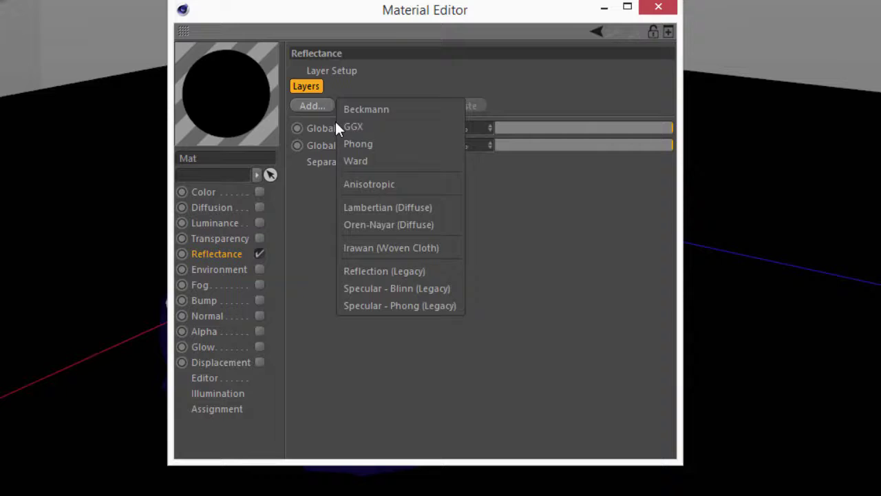
click(337, 123)
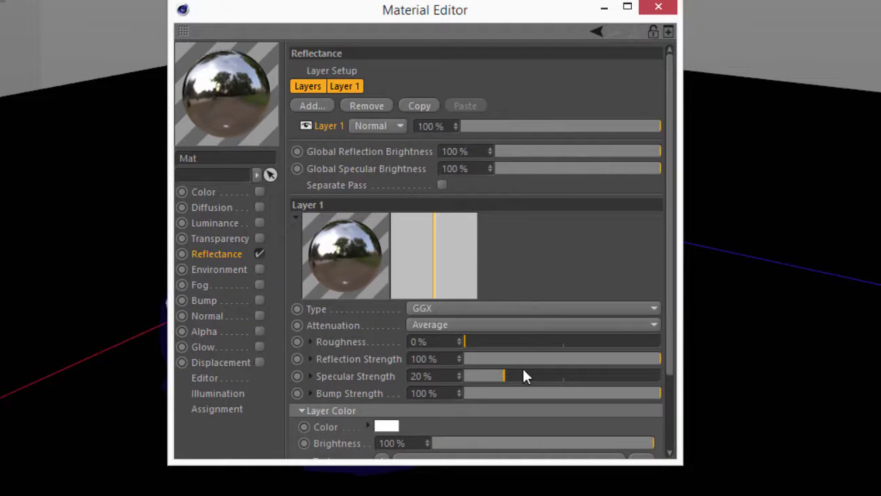
drag(507, 376, 456, 376)
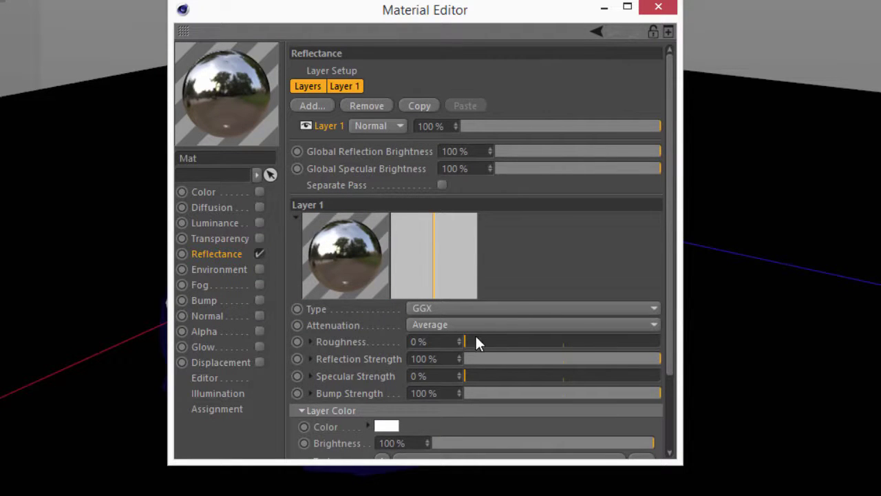
drag(475, 342, 494, 342)
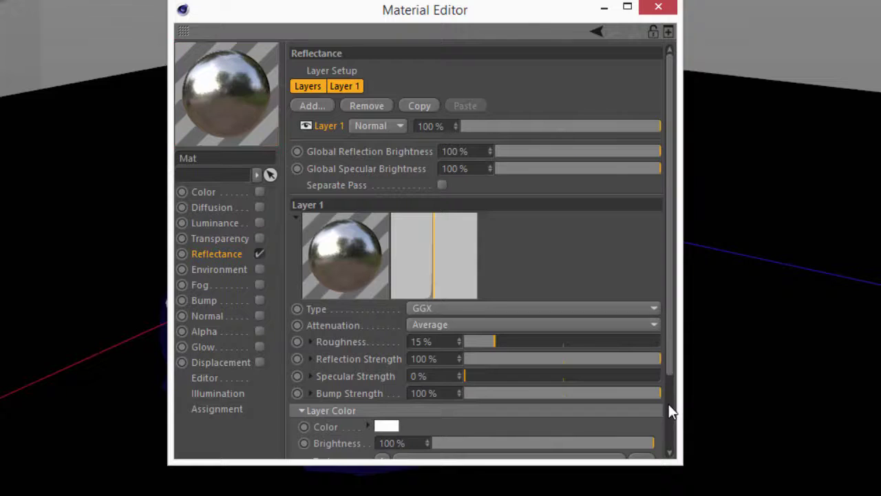
Set the GGX layer's Fresnel type to Dielectric
scroll(669, 408, down, 3)
click(351, 438)
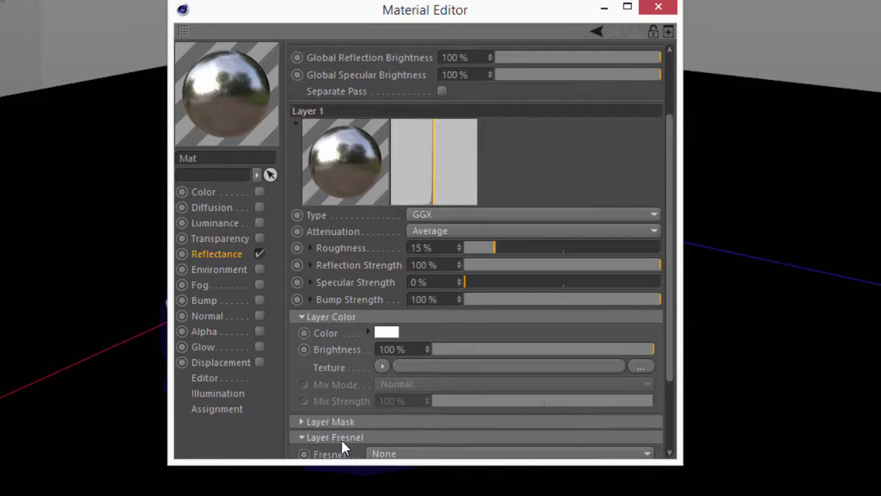
click(438, 454)
click(435, 488)
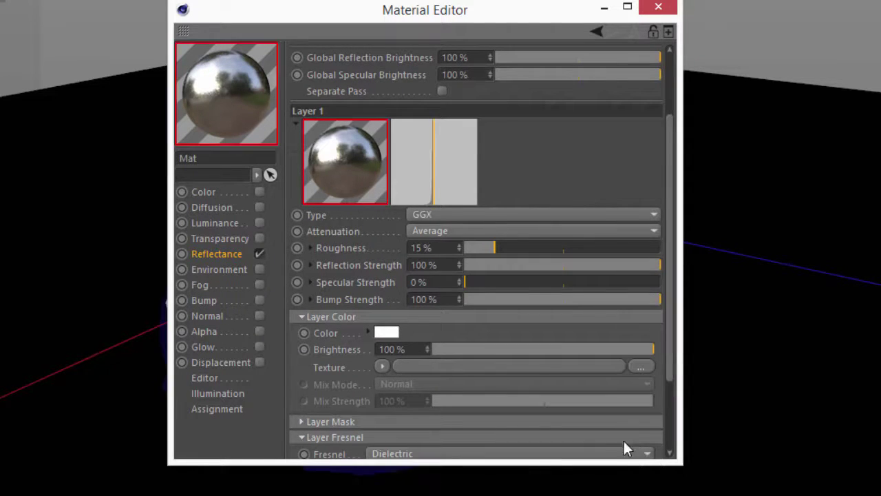
scroll(666, 424, down, 3)
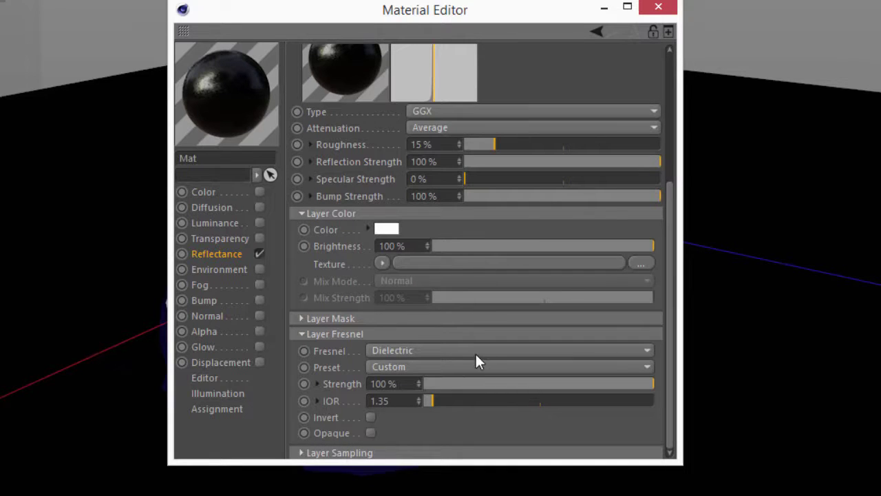
Reduce the GGX layer's opacity to 75% and close the material's editor
scroll(671, 97, up, 5)
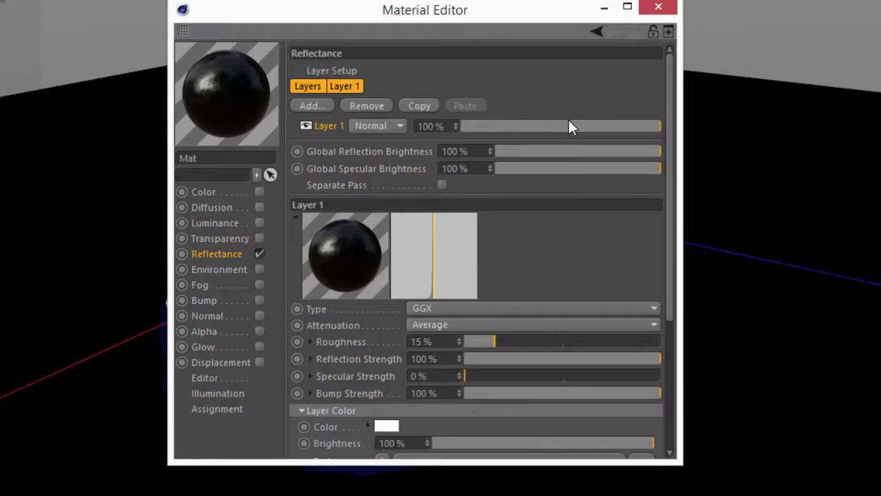
drag(568, 121, 613, 124)
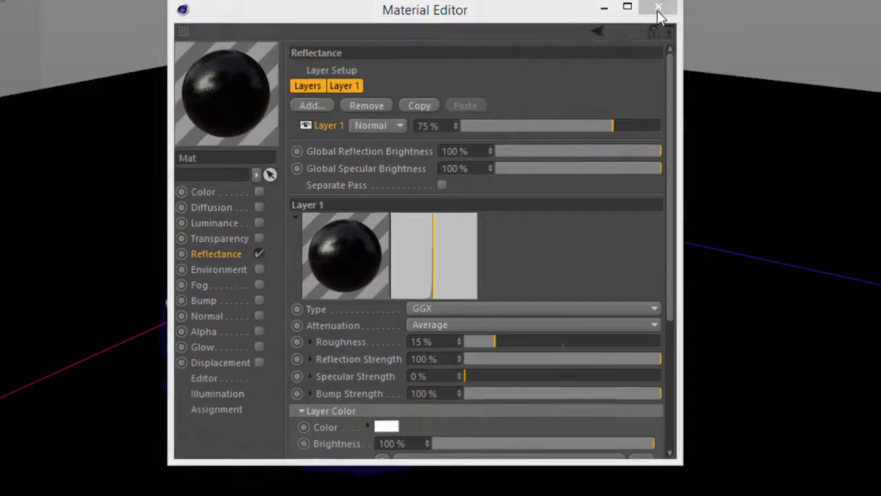
click(658, 11)
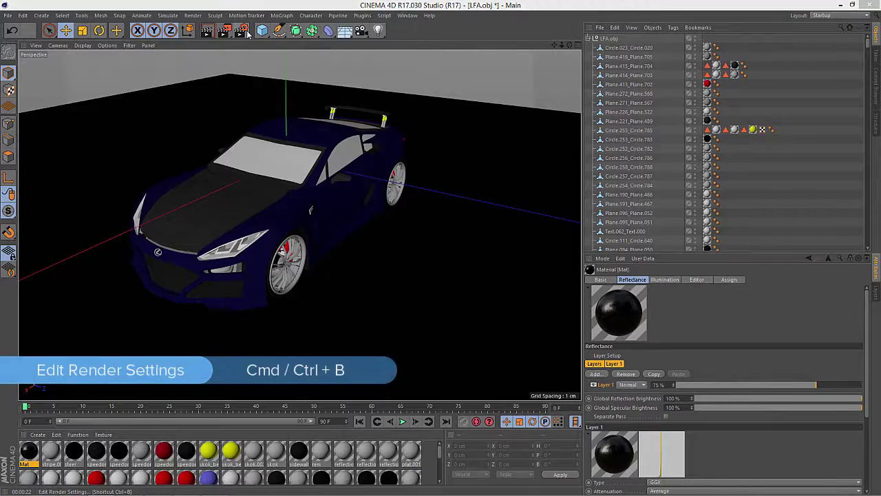
Enable Material Override in the render settings
click(247, 32)
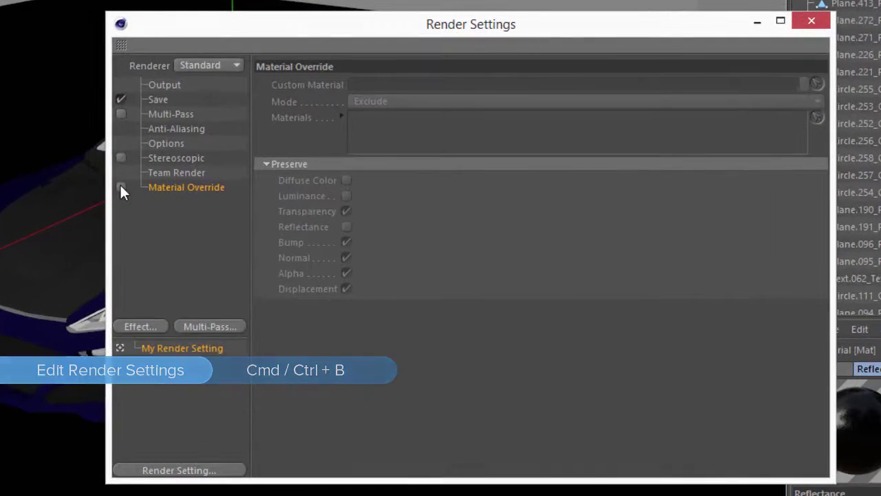
click(166, 185)
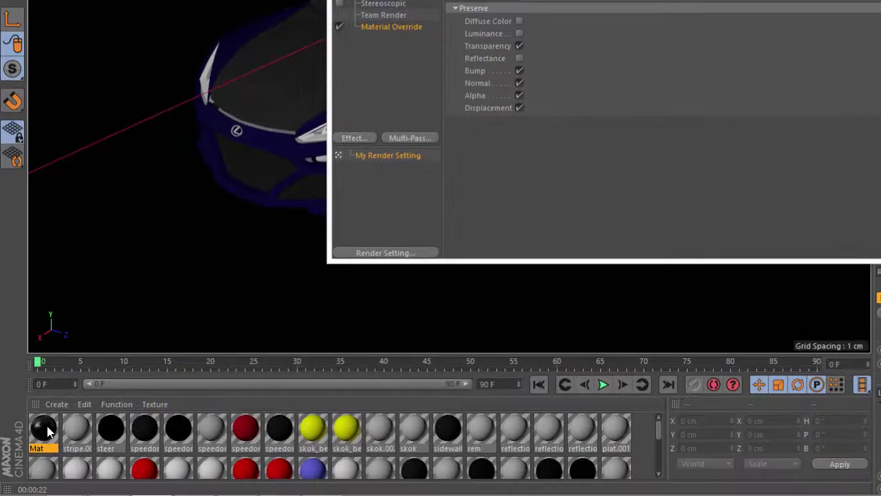
Rename the new reflective material as Refl
click(40, 454)
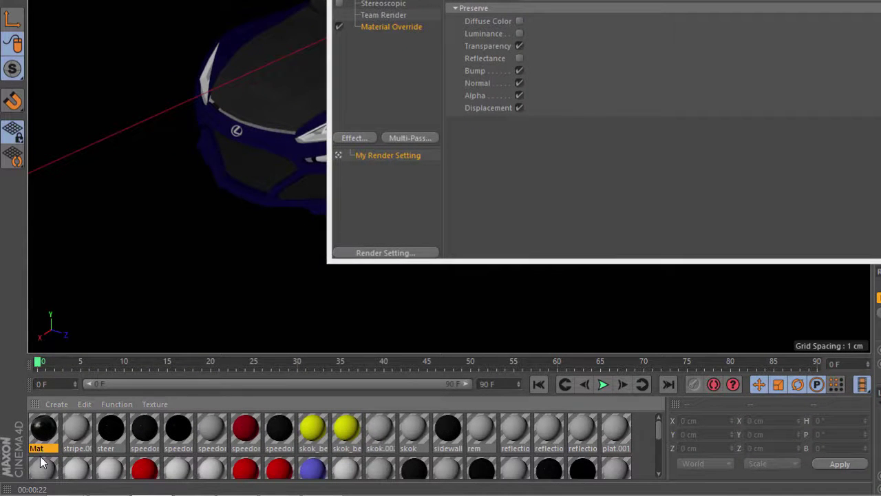
double_click(42, 449)
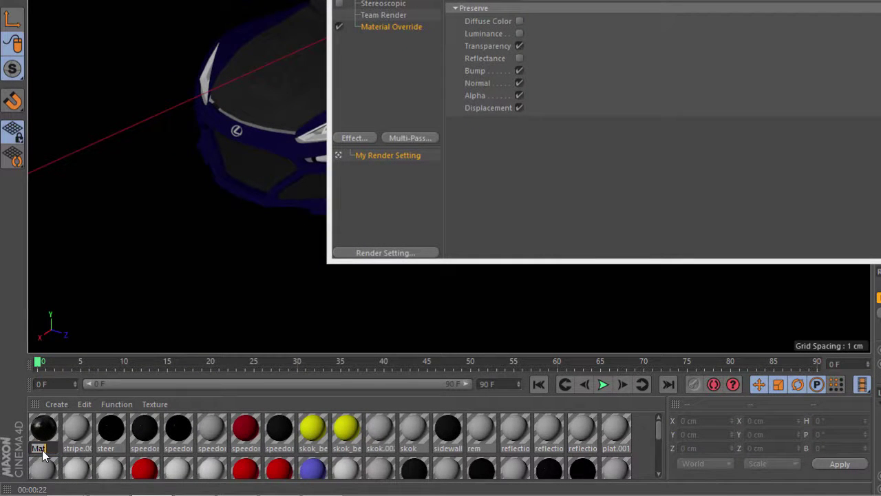
text(Rel)
key(Return)
double_click(44, 449)
text(Reflection)
key(Return)
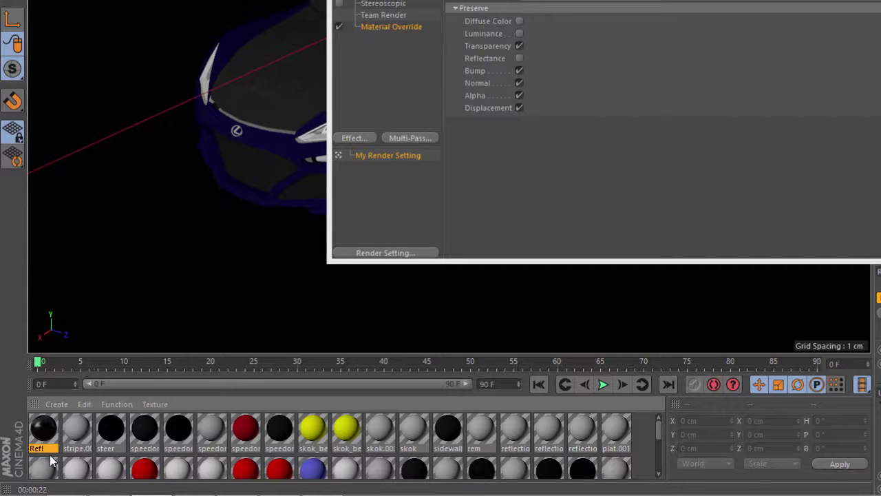
Assign Refl as the override's custom material, also preserve Diffuse Color and Luminance, and close the render settings
drag(49, 433, 597, 0)
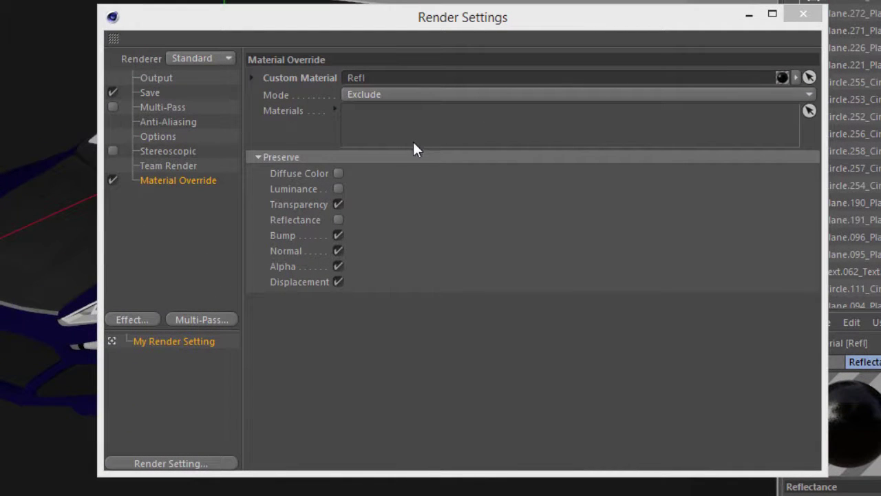
click(338, 174)
click(338, 188)
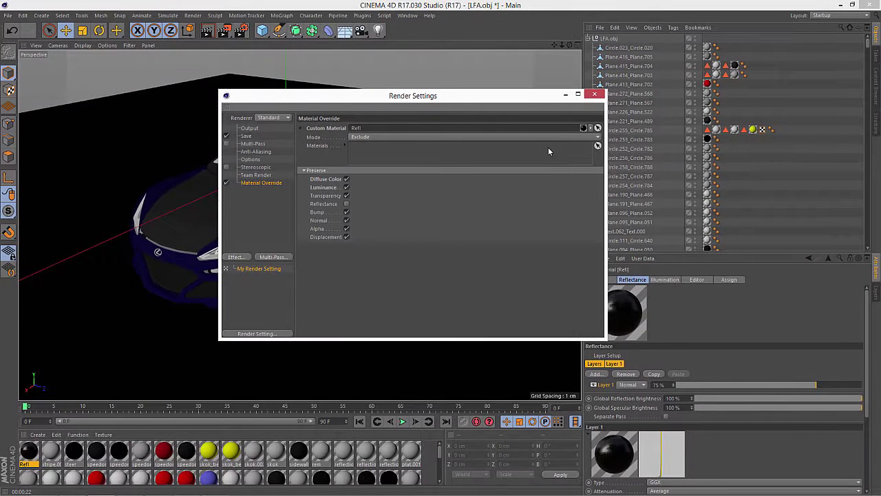
click(596, 95)
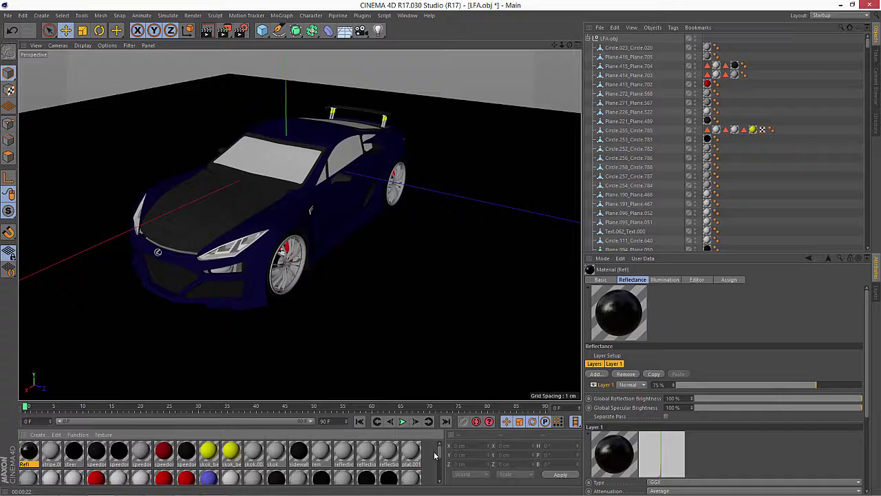
Create another new material and search the content presets for names containing hdr
double_click(434, 455)
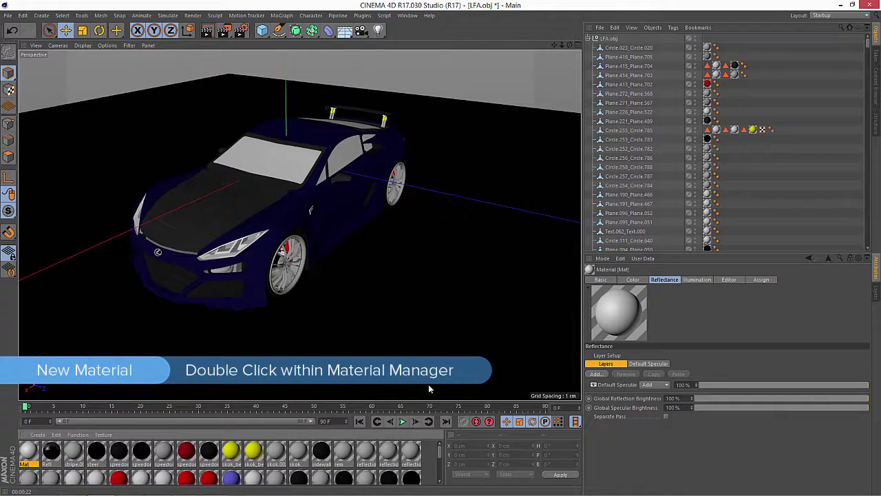
click(876, 81)
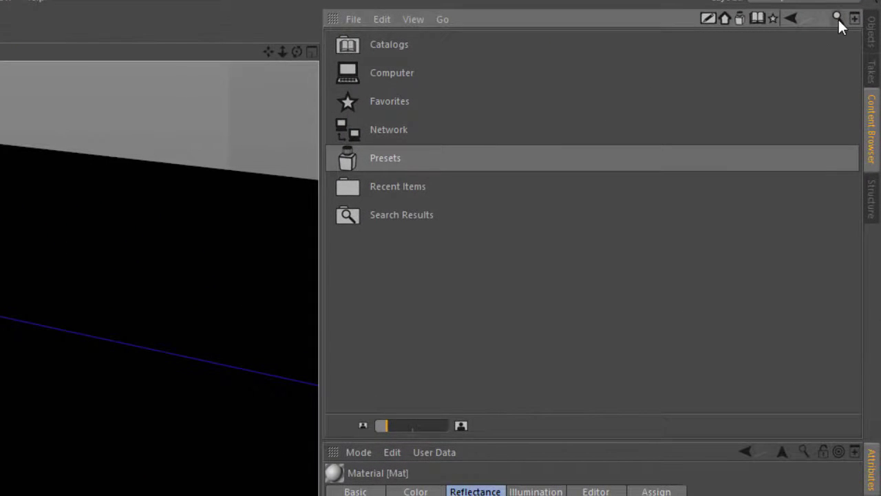
click(837, 18)
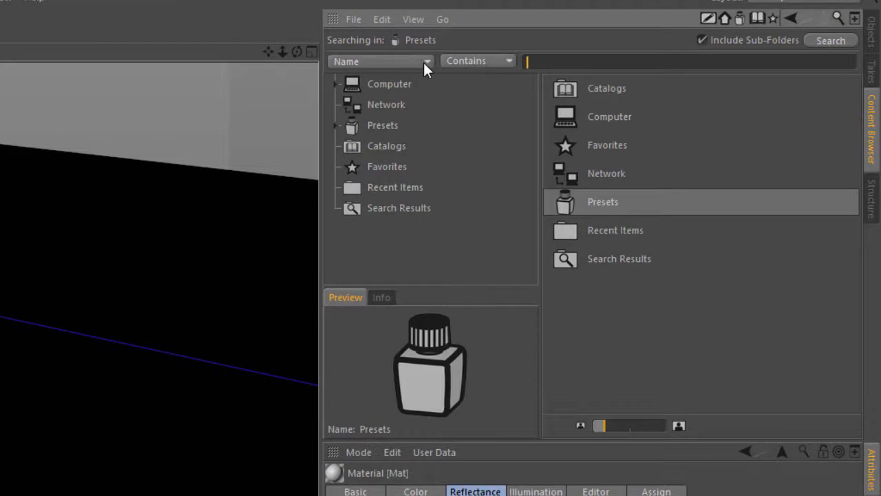
text(hdr)
key(Return)
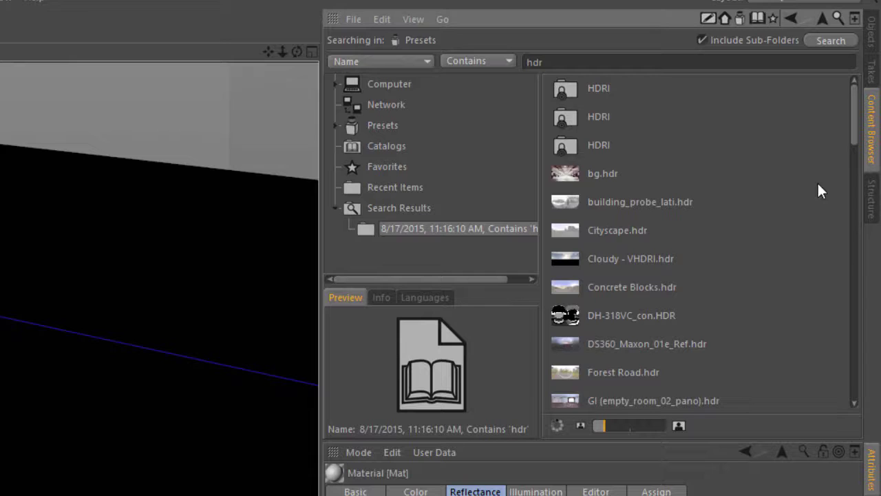
Enlarge the search result thumbnails and select Sunset - VHDRI.hdr
scroll(851, 136, down, 3)
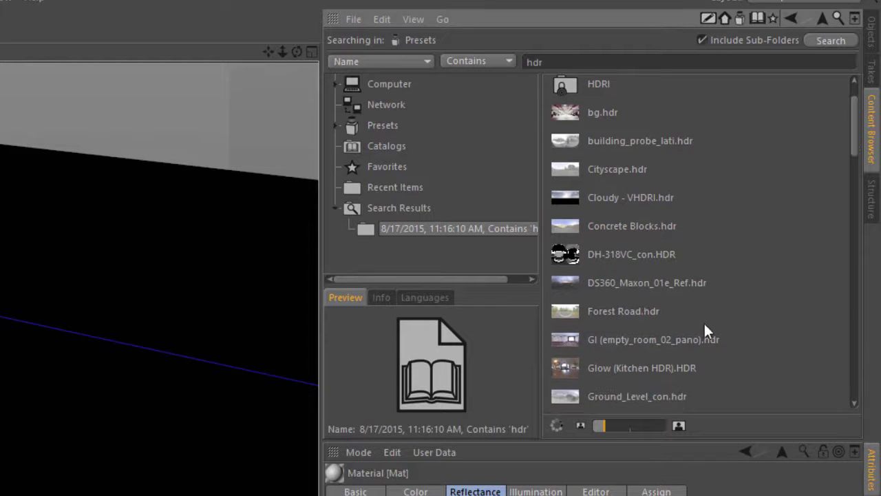
drag(604, 425, 660, 425)
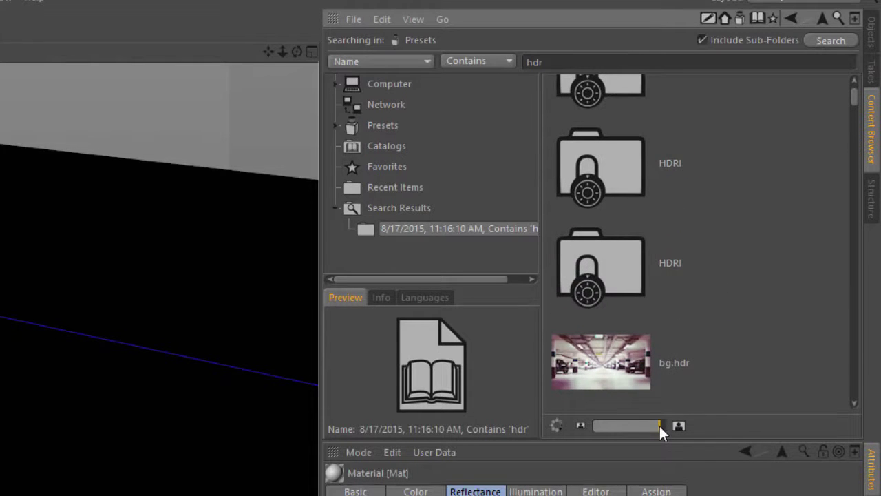
drag(851, 98, 830, 395)
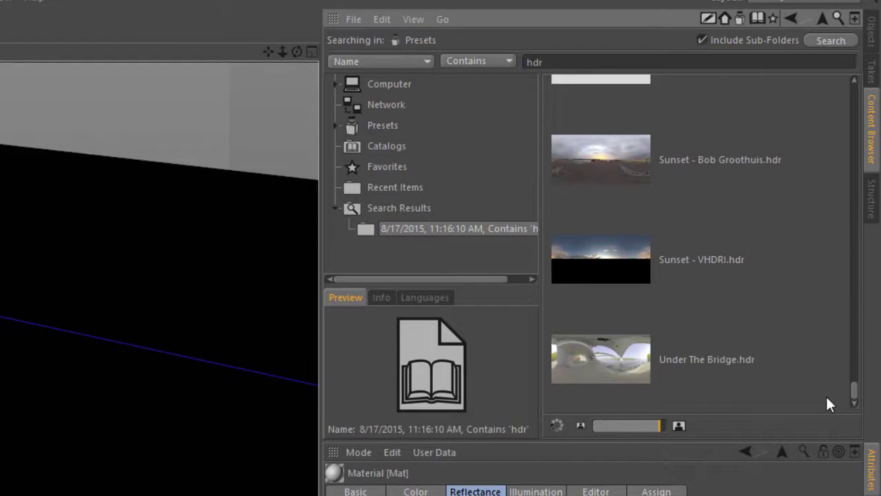
click(609, 283)
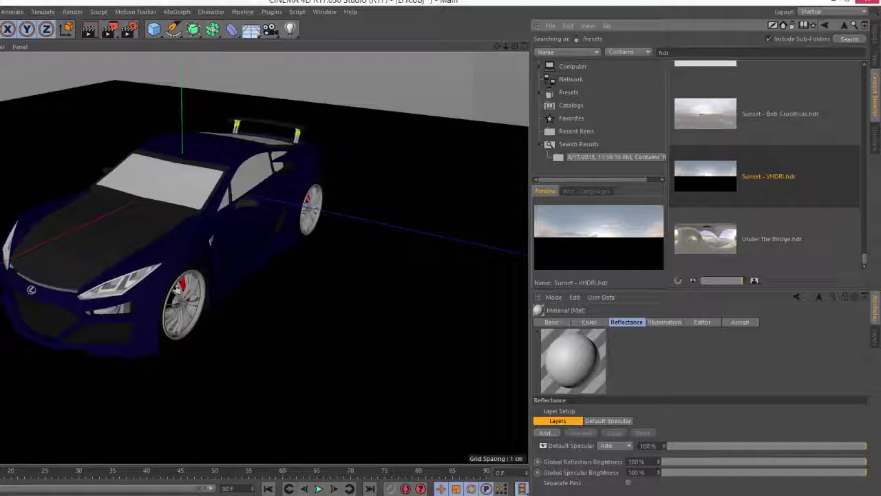
Leave only the Luminance channel active on the newest material and show its luminance settings
double_click(28, 453)
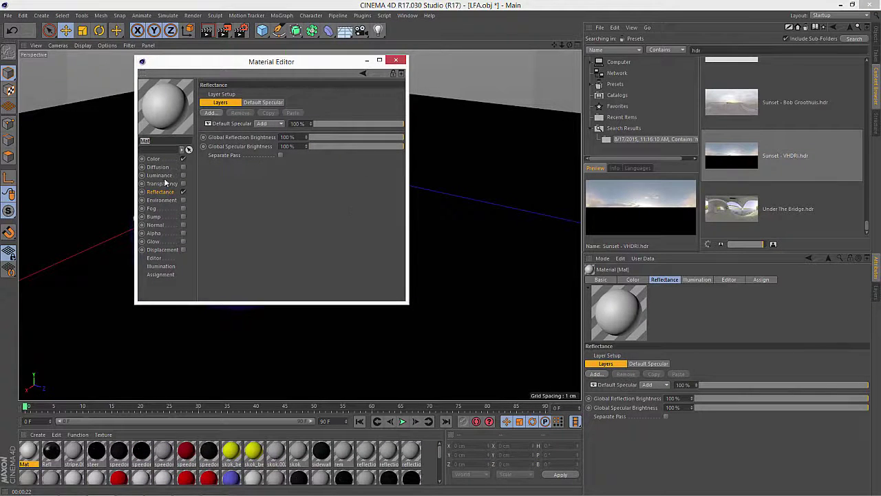
click(183, 191)
click(183, 175)
click(184, 167)
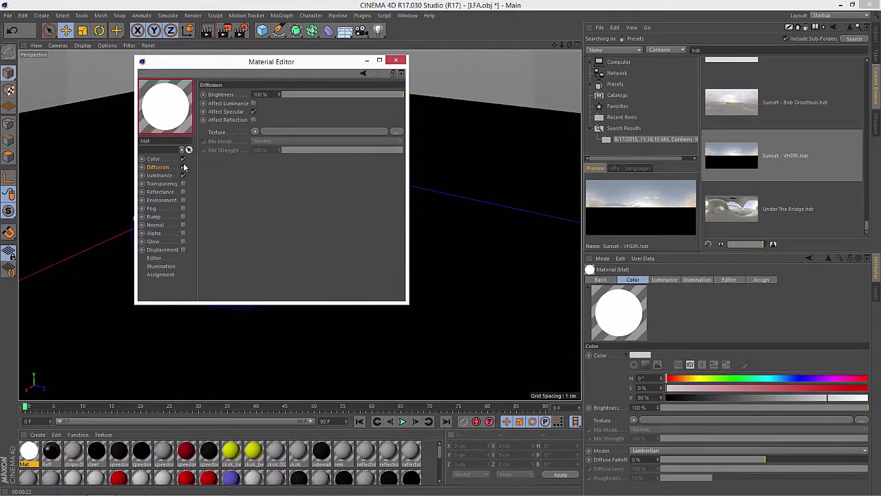
click(183, 167)
click(183, 158)
click(164, 174)
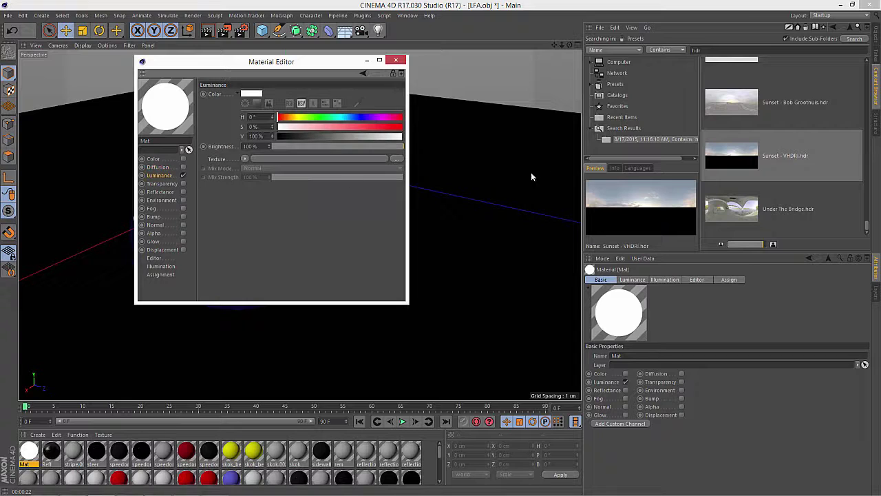
Load Sunset - VHDRI.hdr as the texture of the new material's Luminance channel and close the Material Editor
drag(785, 164, 280, 162)
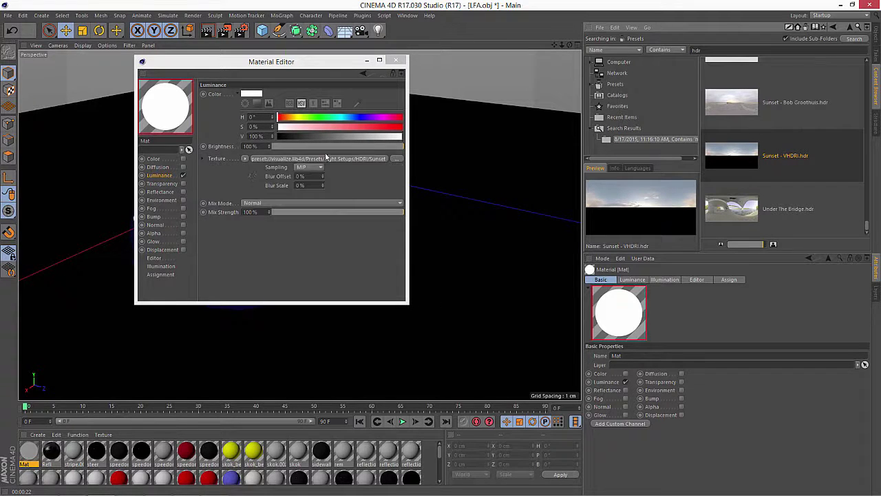
click(396, 61)
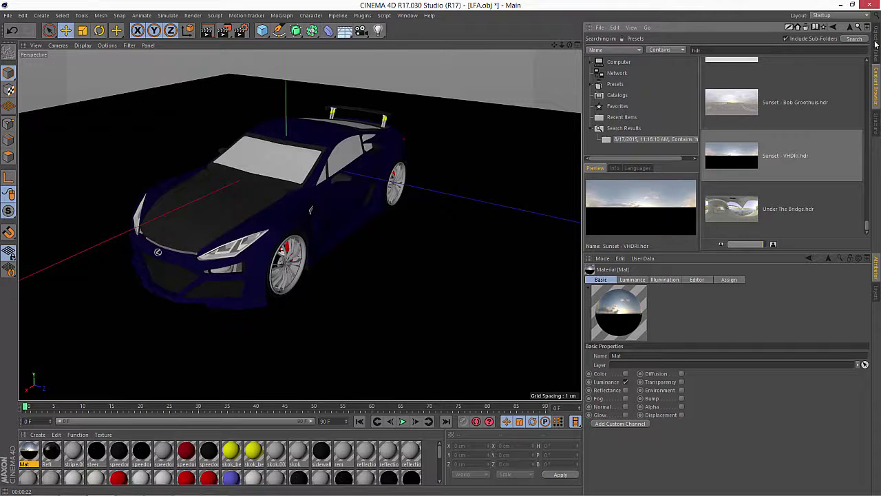
Add a Sky object to the scene and apply the HDR luminance material Mat to it
click(876, 44)
click(344, 30)
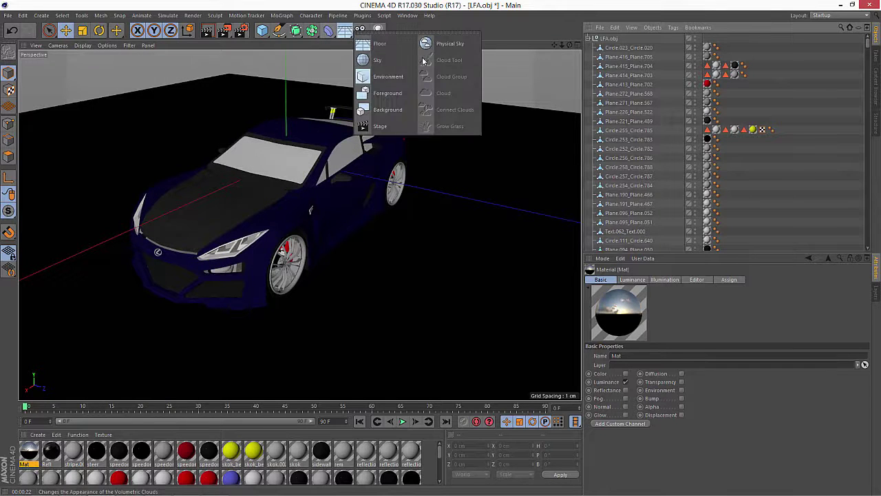
click(377, 60)
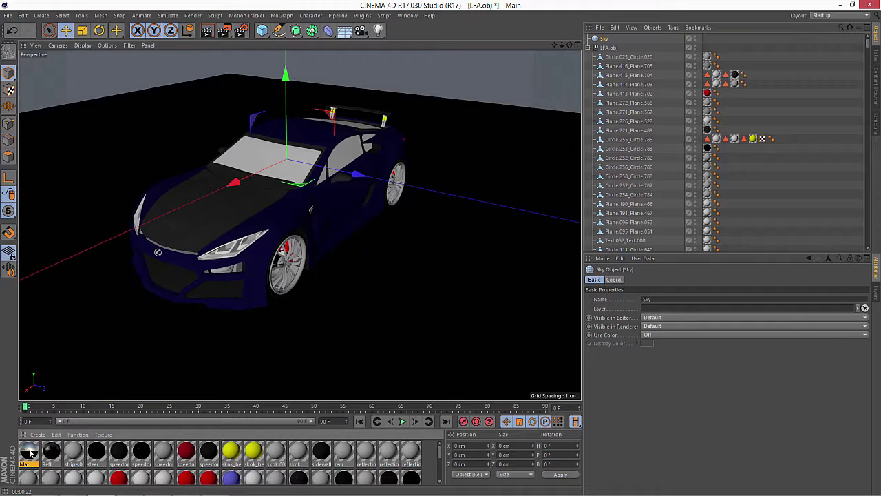
drag(31, 453, 612, 44)
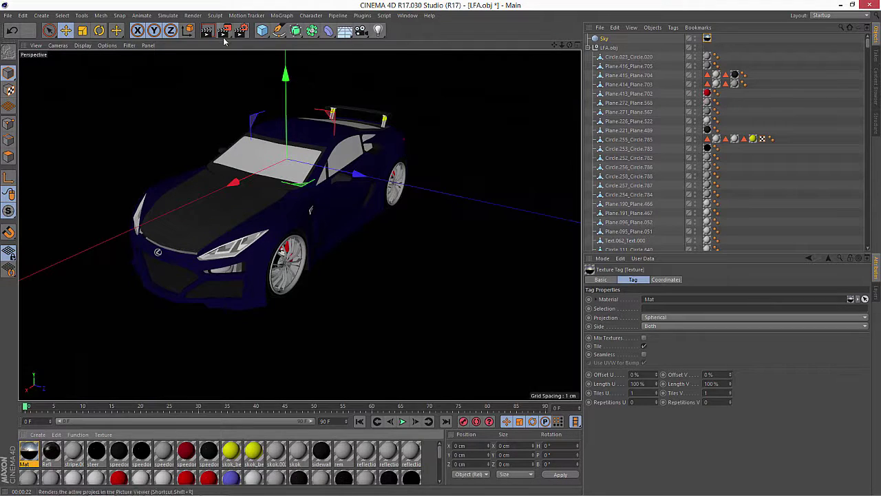
Set the renderer to Physical with the Progressive sampler, close the render settings, and render the perspective view
click(223, 30)
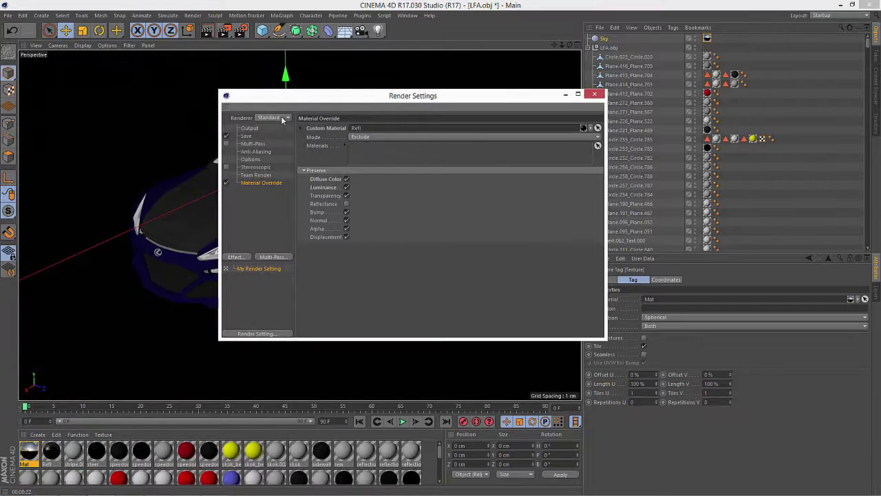
click(277, 117)
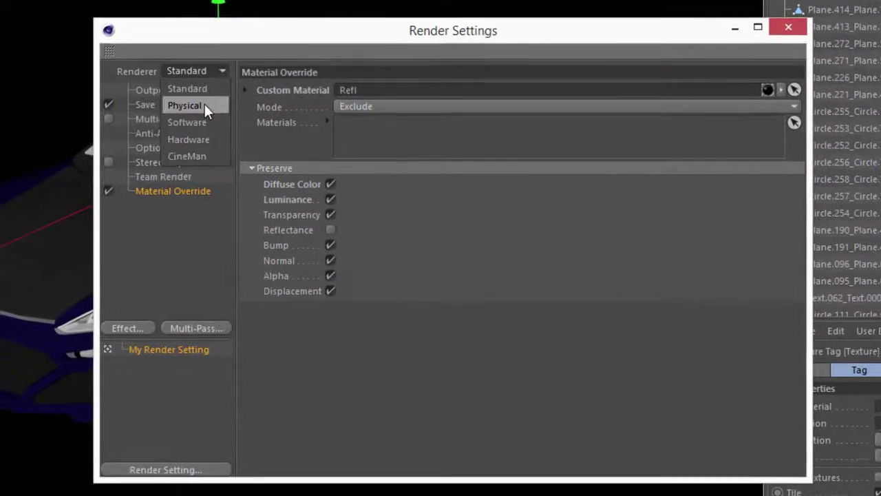
click(205, 105)
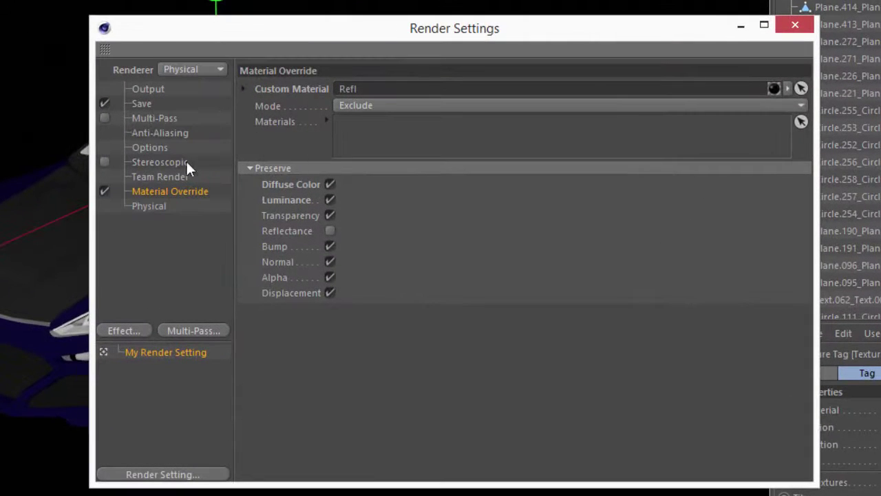
click(147, 208)
click(501, 224)
click(498, 271)
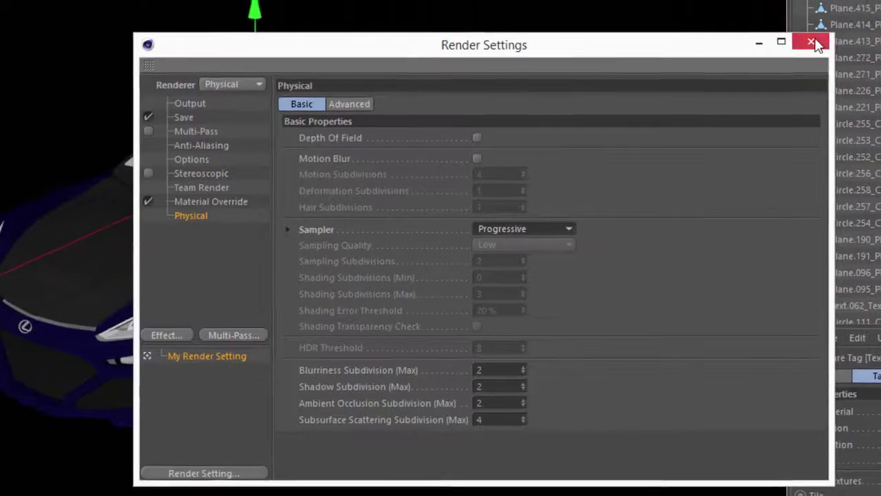
click(812, 43)
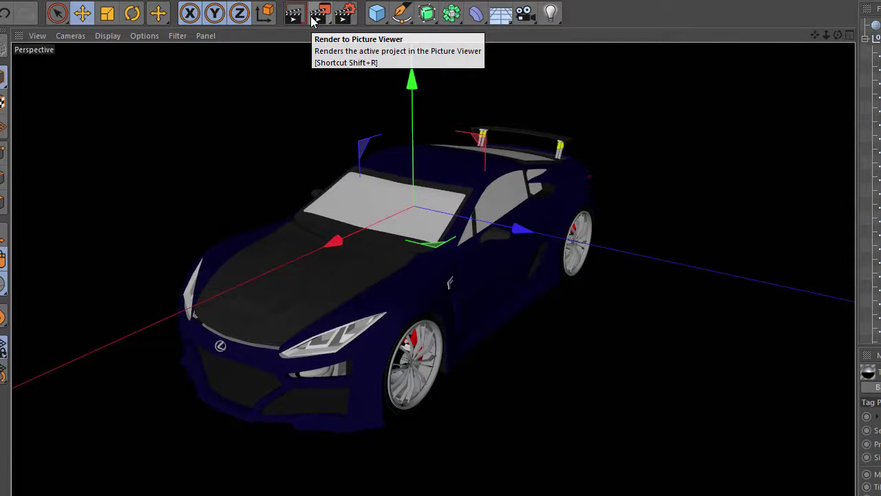
key(ctrl+r)
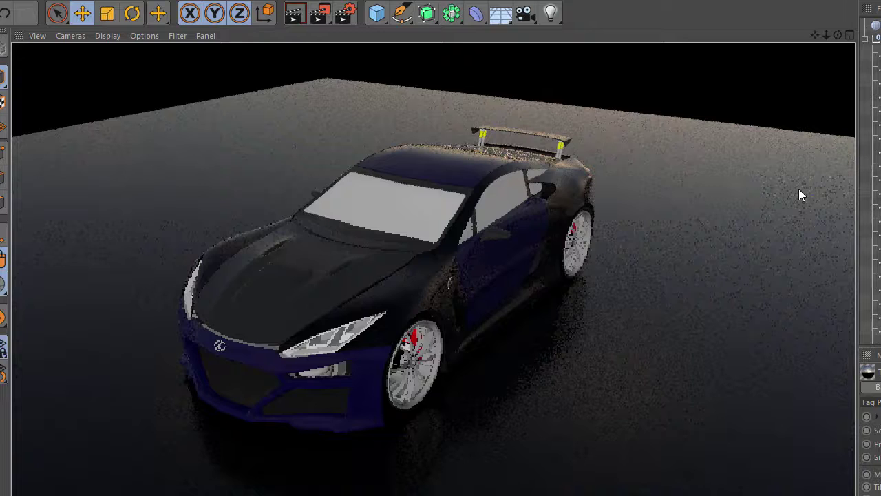